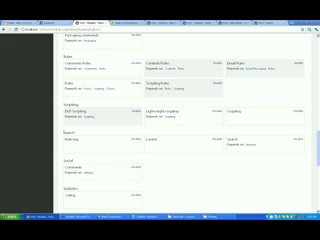
Note the three search features, then go to the 'Search and indexing' guide's Search Index Management section
left_click_drag(64, 132, 299, 148)
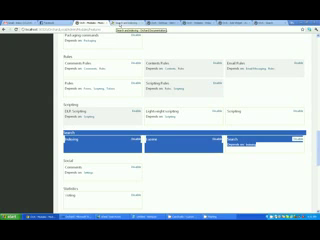
left_click(113, 22)
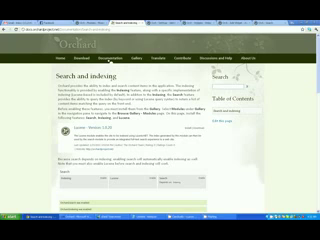
scroll(112, 80, "down", 5)
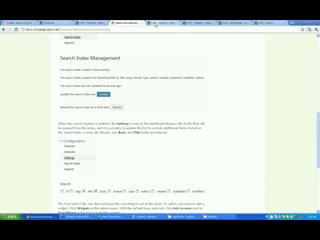
Check the searchable fields in Settings > Search, then view the Widgets page listing Search Form
left_click(155, 23)
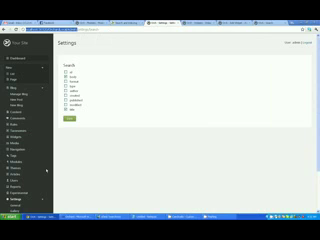
scroll(47, 171, "down", 3)
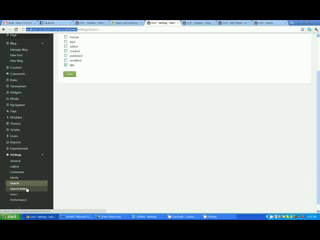
left_click(16, 184)
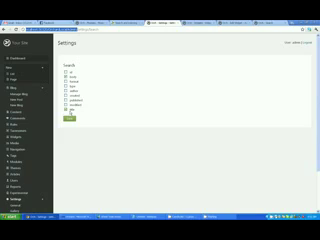
left_click(203, 23)
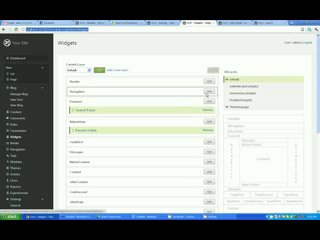
Add a Search Form widget to a zone and view the front end's search box and results
left_click(209, 92)
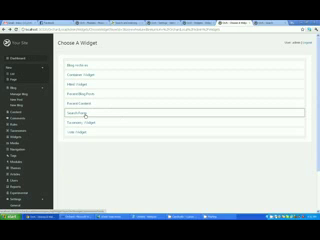
left_click(139, 114)
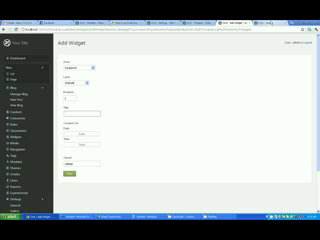
key("ctrl+Tab")
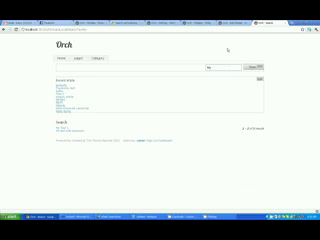
key("ctrl+Tab")
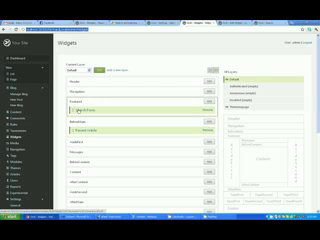
left_click(268, 24)
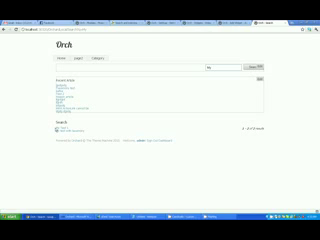
left_click_drag(55, 127, 86, 134)
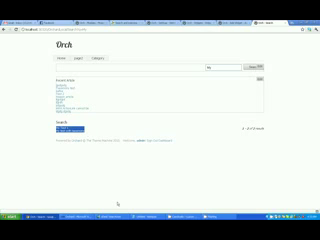
Switch to Visual Studio to view the Orchard .cshtml file with Razor search-results markup
key("alt+Tab")
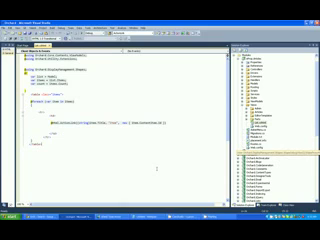